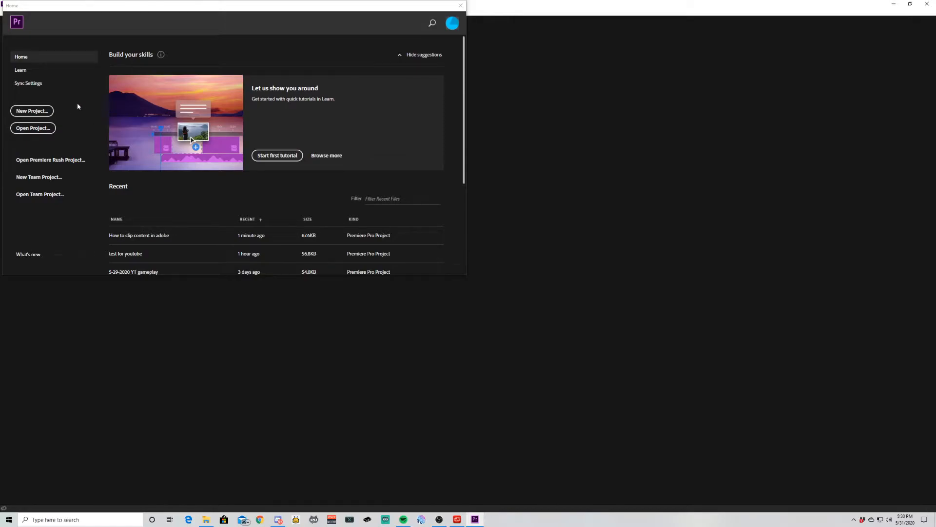
Create a new project named "youtube test"
click(38, 112)
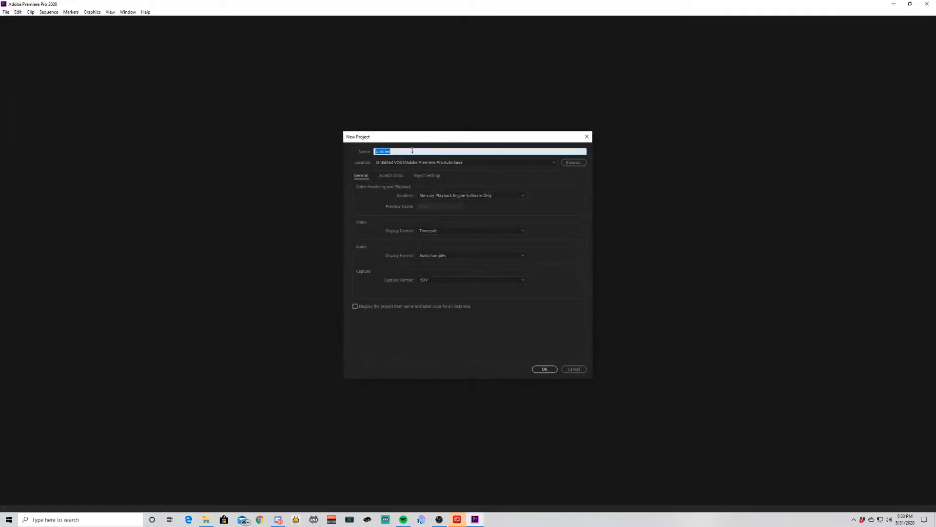
text(youtube test)
click(546, 369)
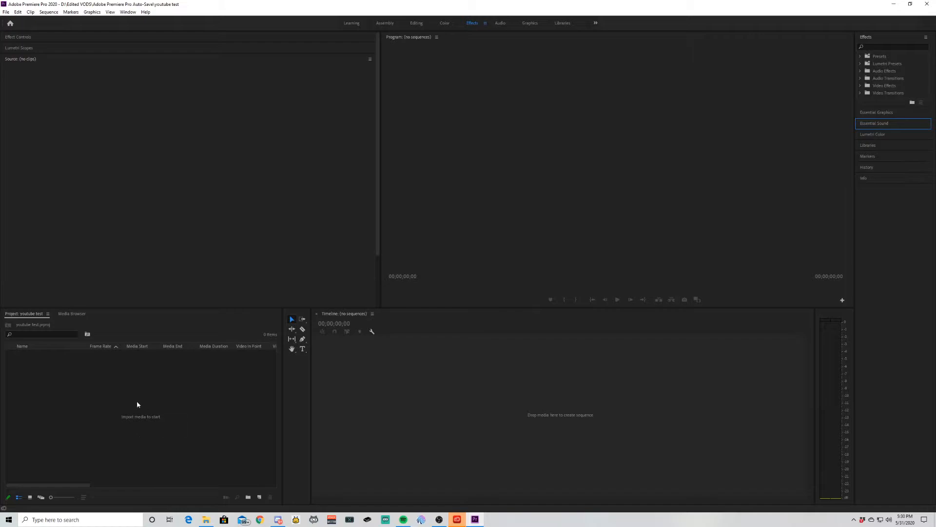
double_click(154, 402)
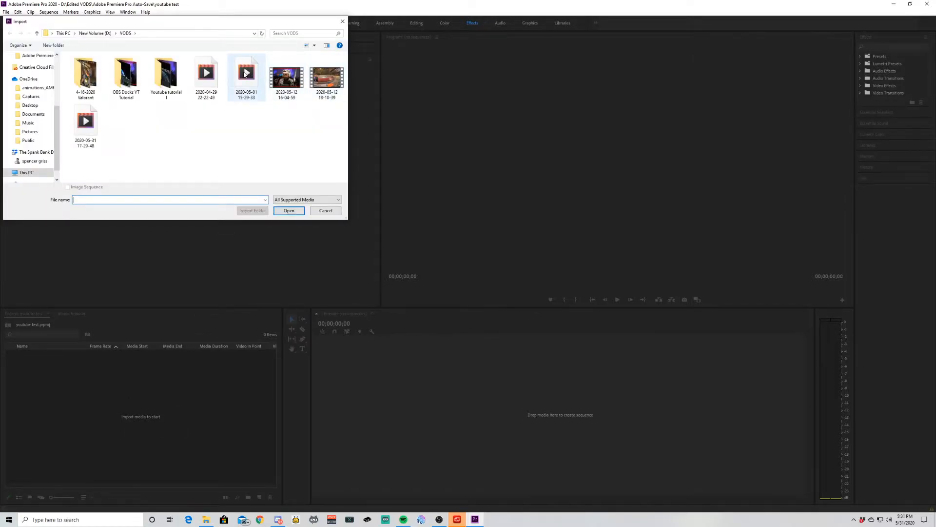
click(205, 75)
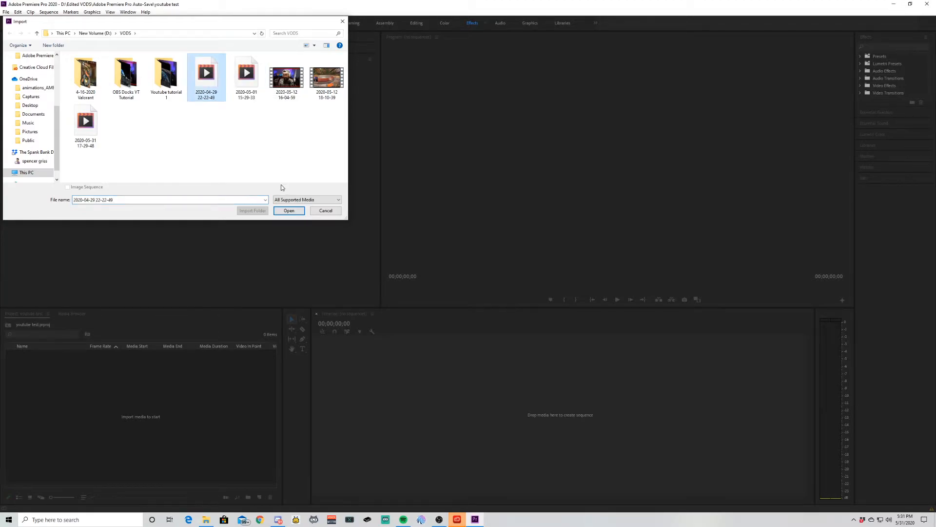
click(289, 211)
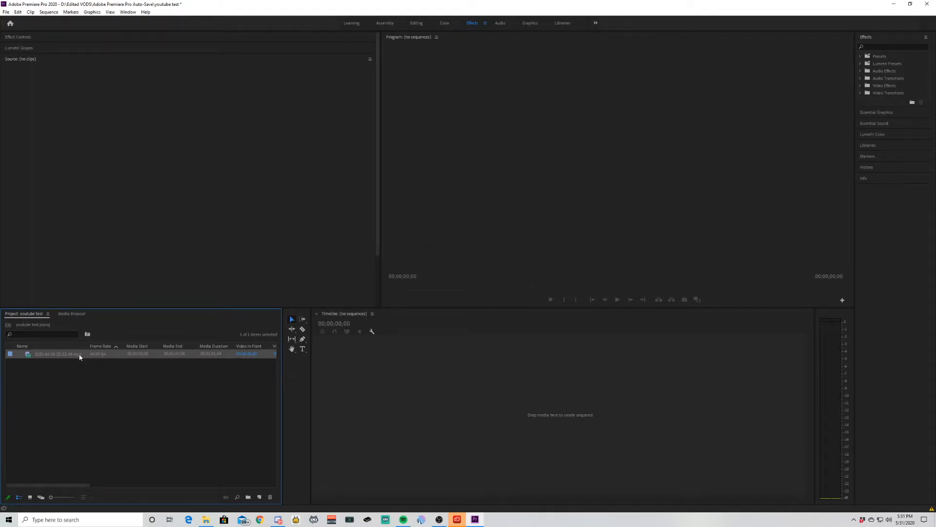
drag(80, 357, 428, 394)
Split the clip at 00;00;29;05 on the timeline with the Razor tool
drag(400, 334, 452, 337)
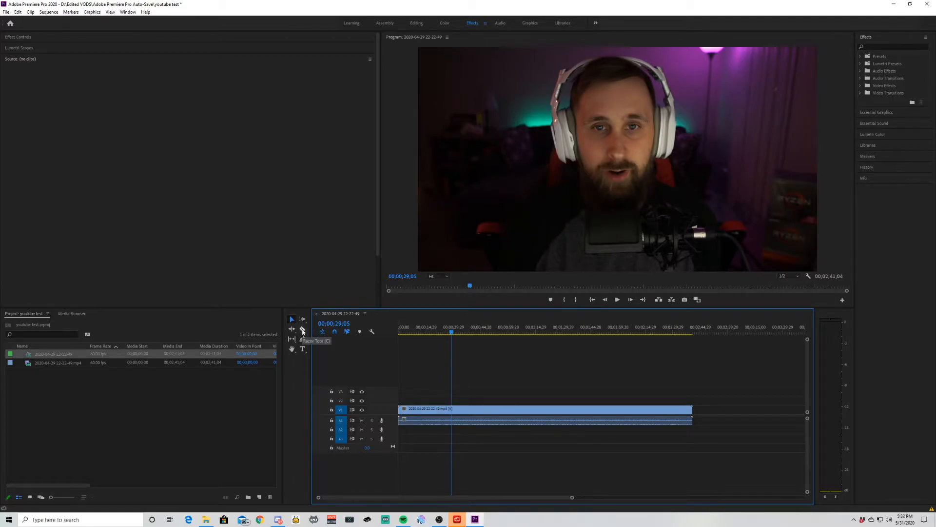
click(302, 330)
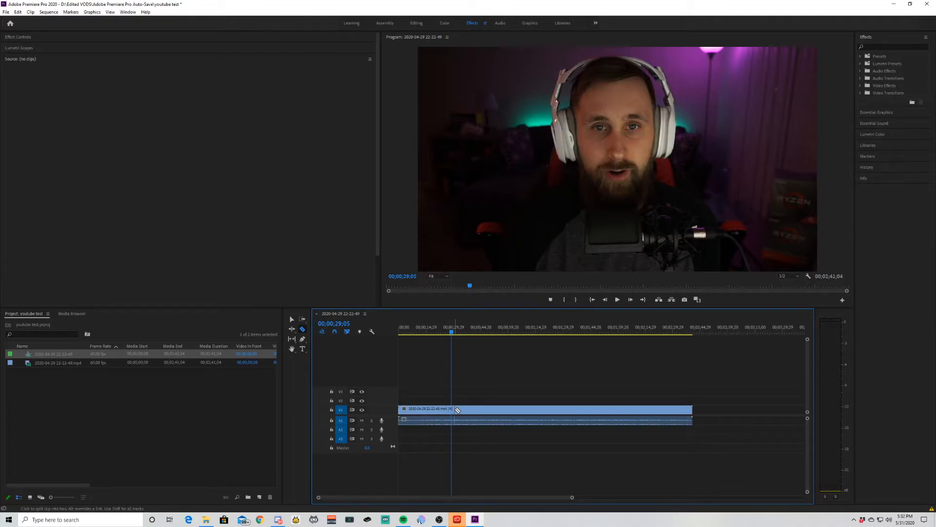
click(453, 410)
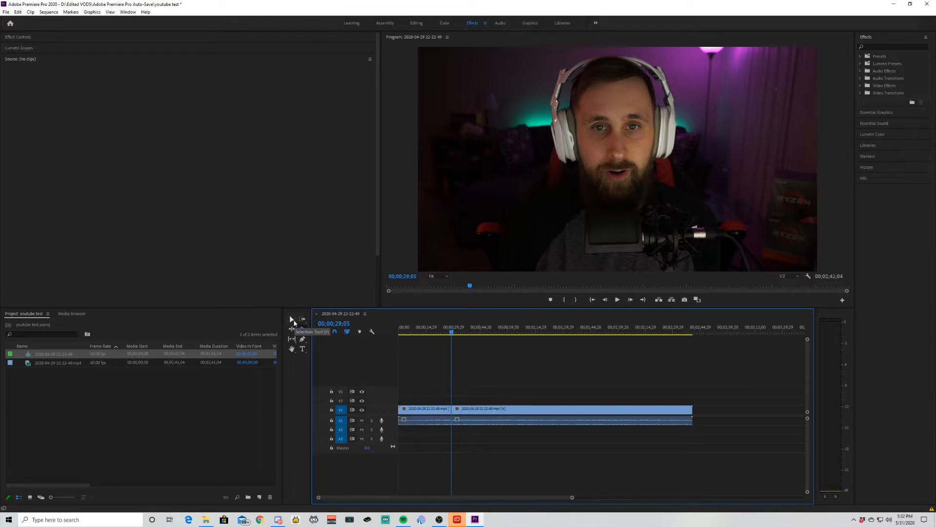
Try a plain delete of the segment before the cut, leaving its gap open, and undo the deletion
click(293, 321)
click(418, 410)
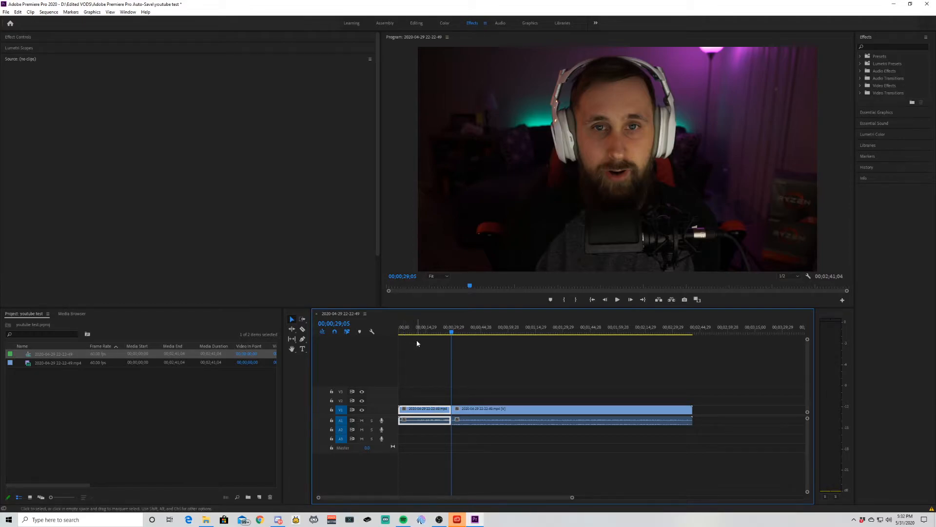
key(Delete)
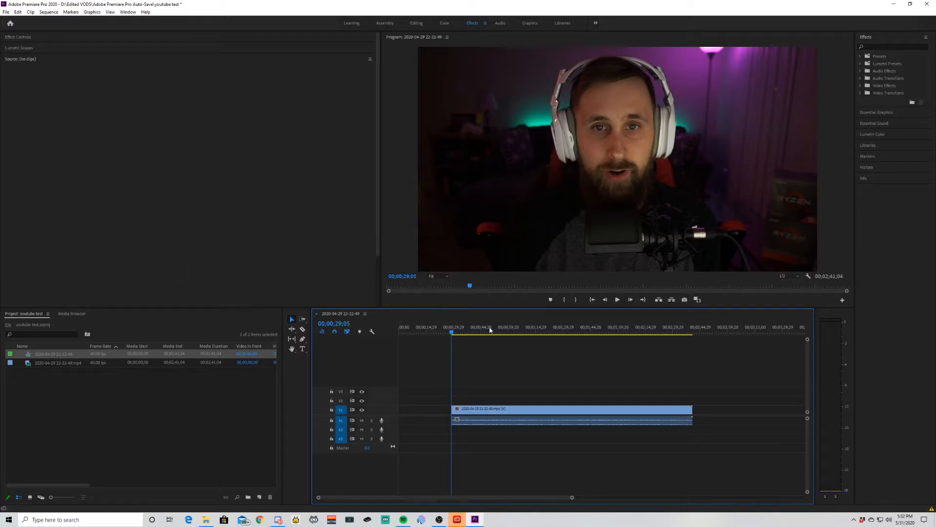
click(21, 14)
click(29, 20)
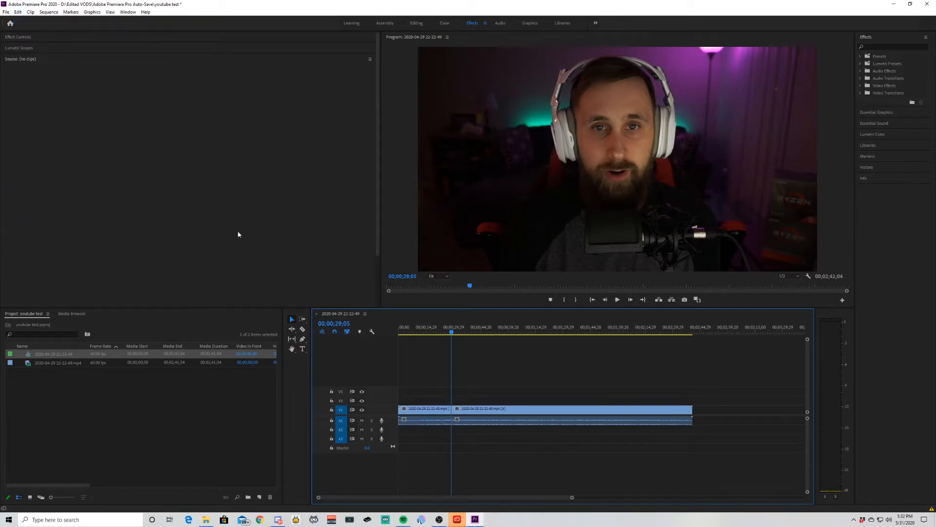
Ripple delete the segment before the cut so the remaining footage closes the gap at the sequence start
click(420, 409)
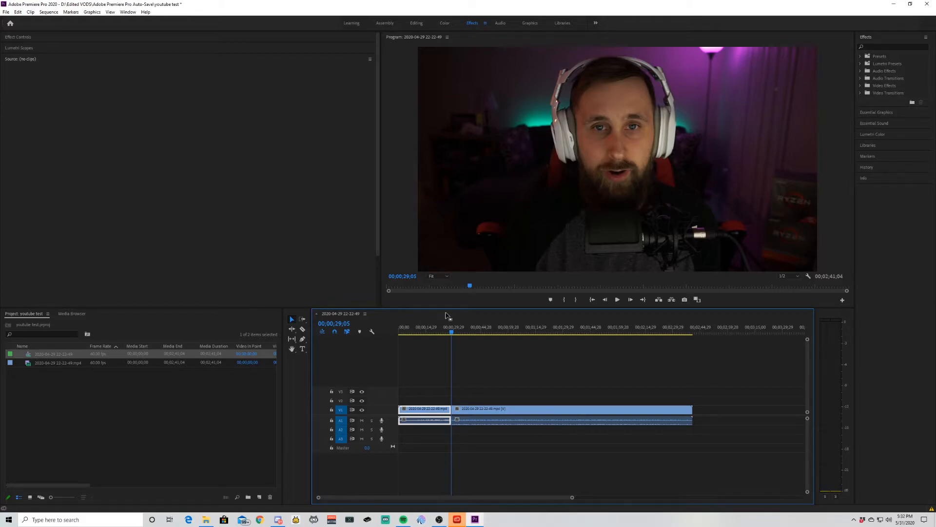
key(shift+Delete)
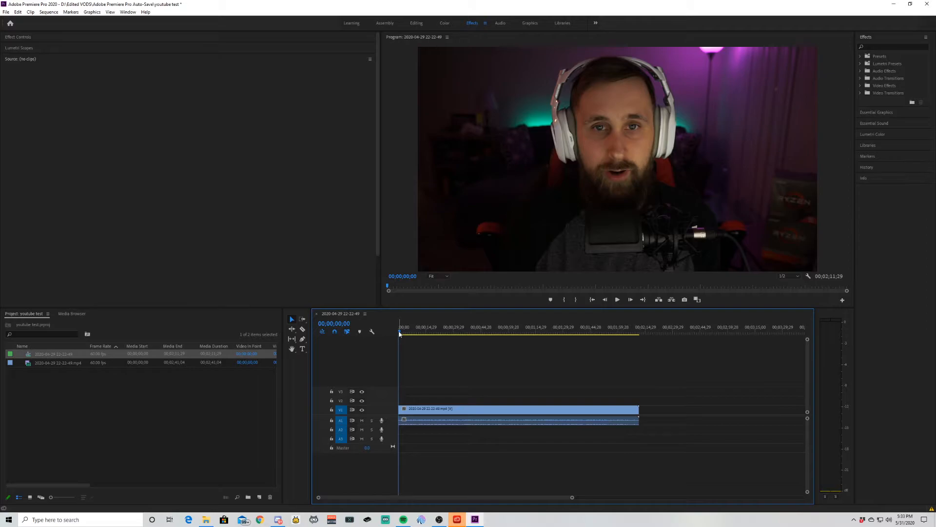
Split the remaining clip with the Razor tool at 00;00;22;23 and again about 9 seconds further on
drag(401, 334, 442, 336)
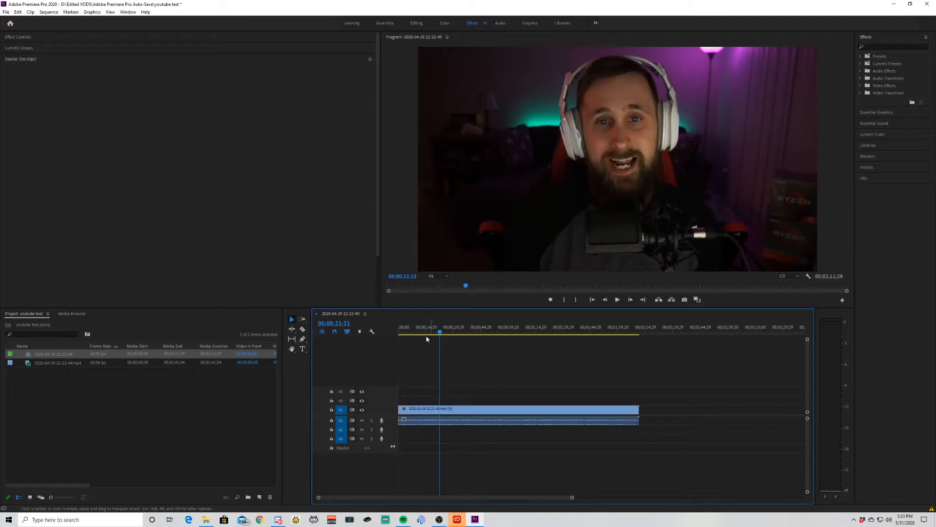
click(302, 329)
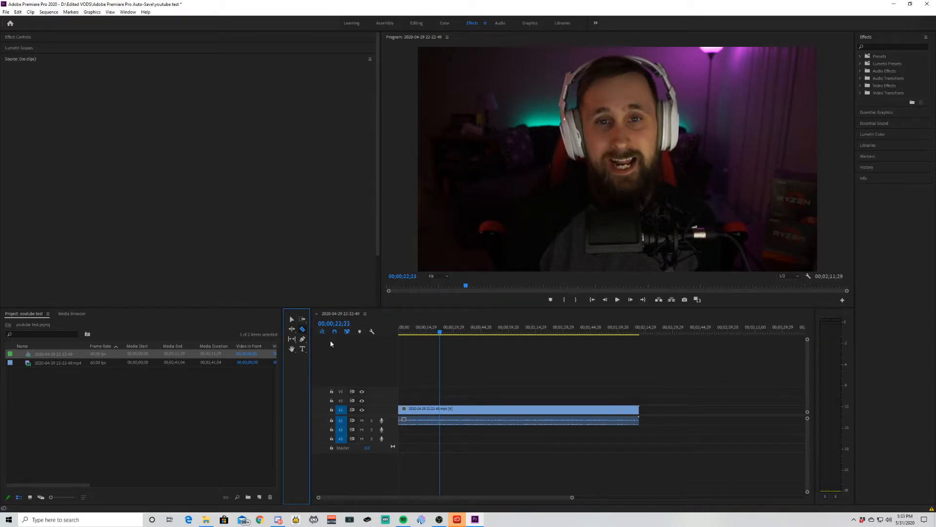
click(442, 409)
click(460, 409)
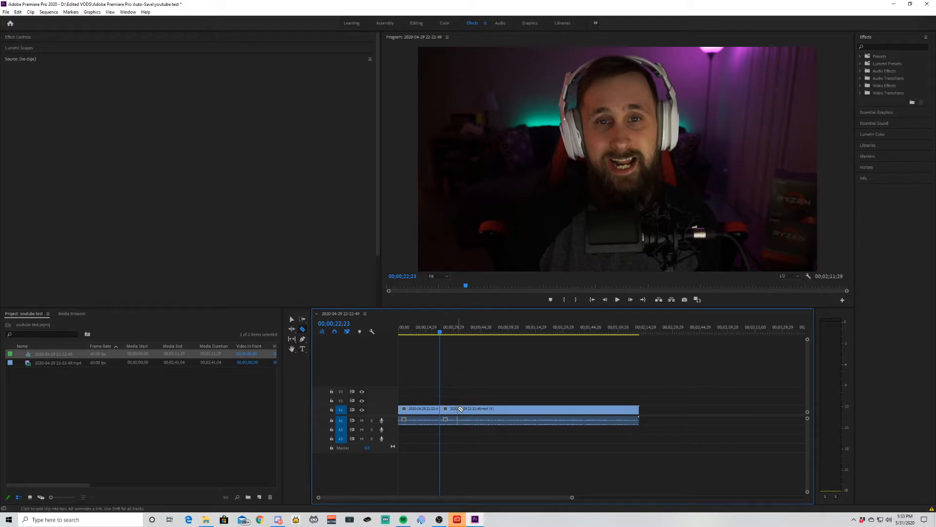
Ripple delete the short middle segment between the two cuts
click(292, 319)
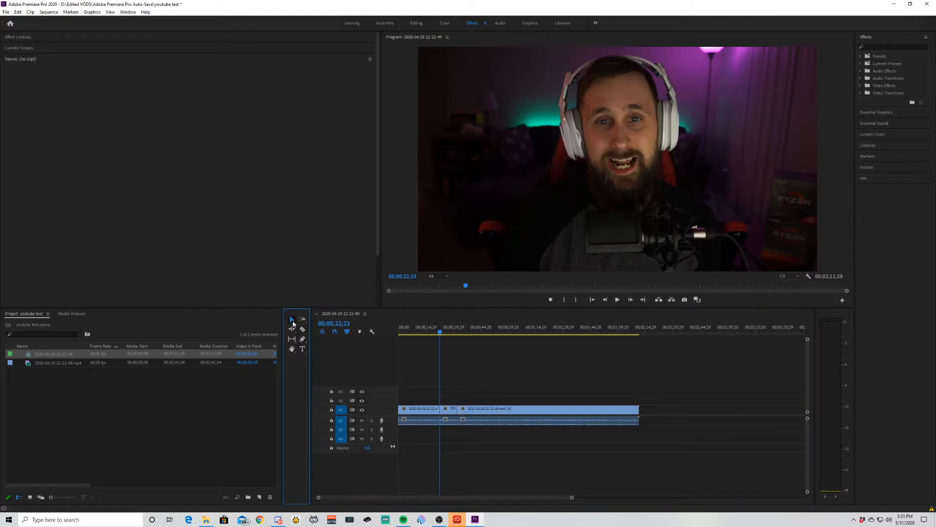
click(452, 409)
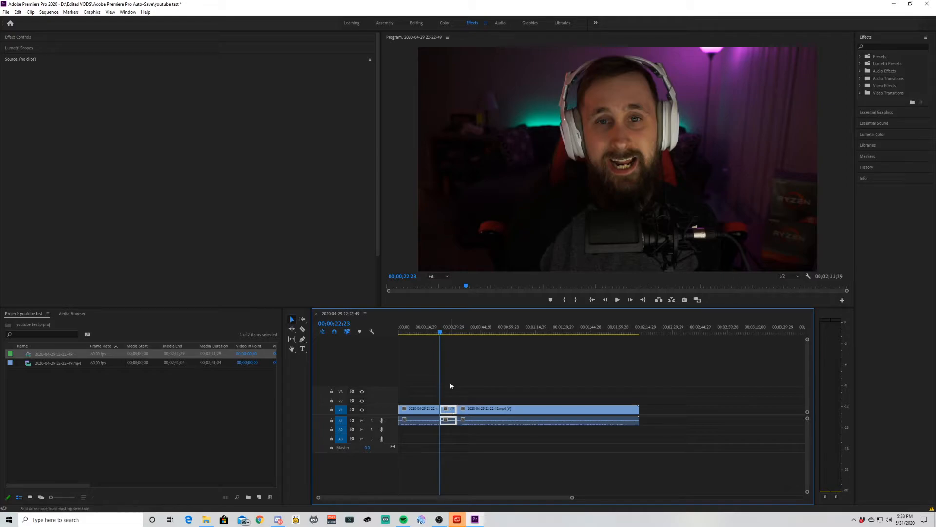
key(shift+Delete)
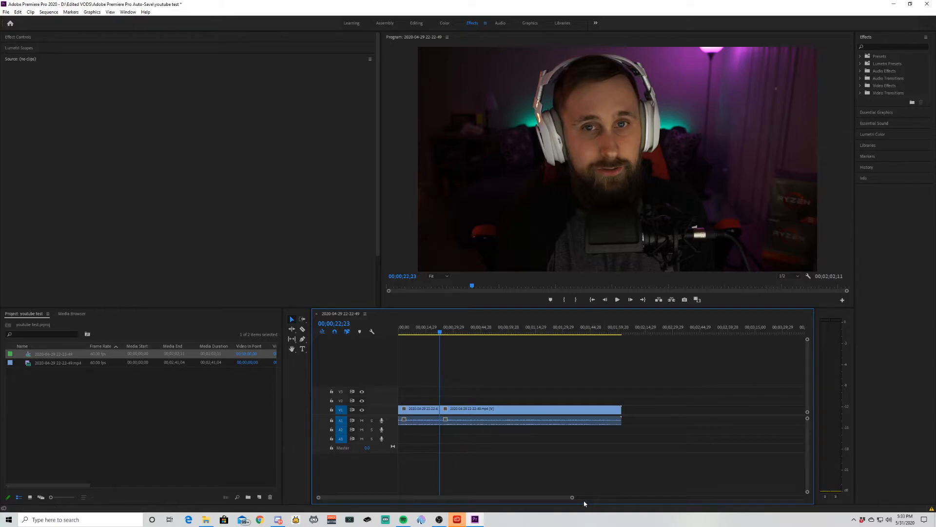
Apply the Cube Spin video transition from 3D Motion to the cut between the two clips
mouse_move(573, 497)
mouse_down()
mouse_move(537, 498)
mouse_move(602, 499)
mouse_move(567, 503)
mouse_up()
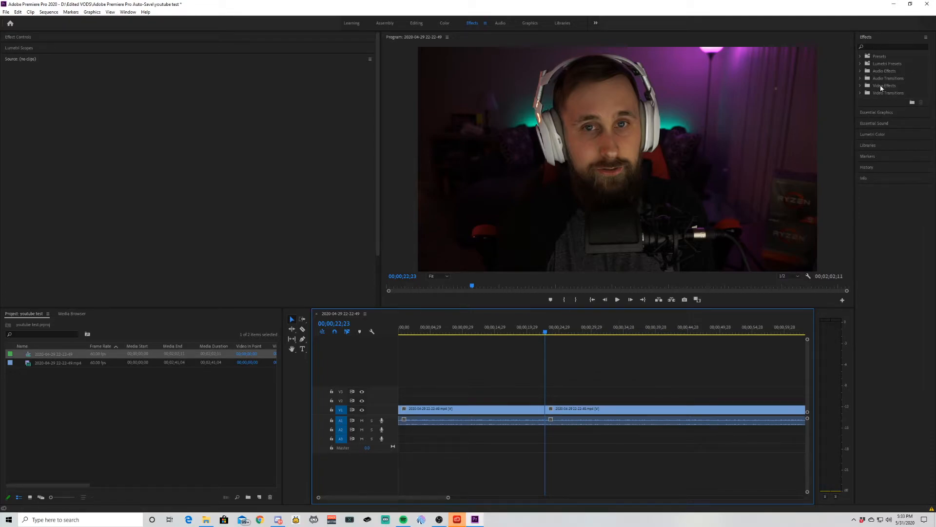
click(861, 93)
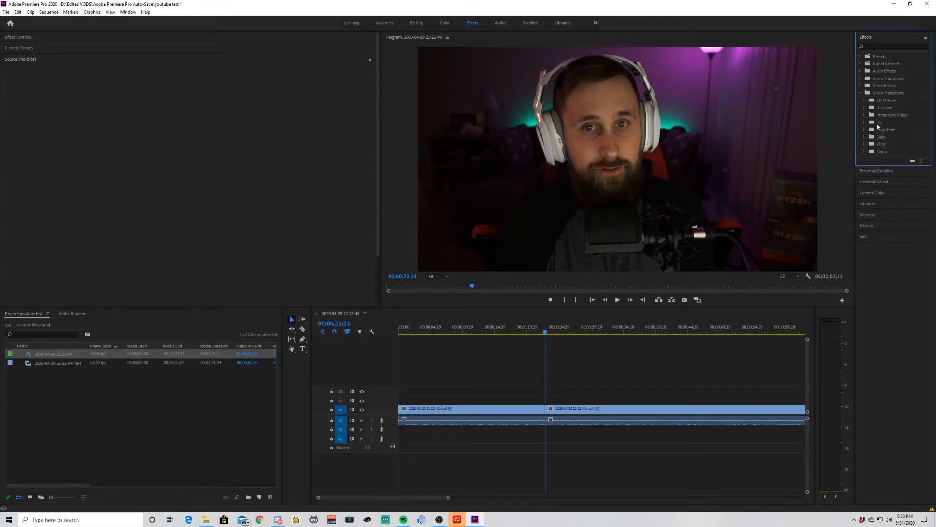
click(864, 100)
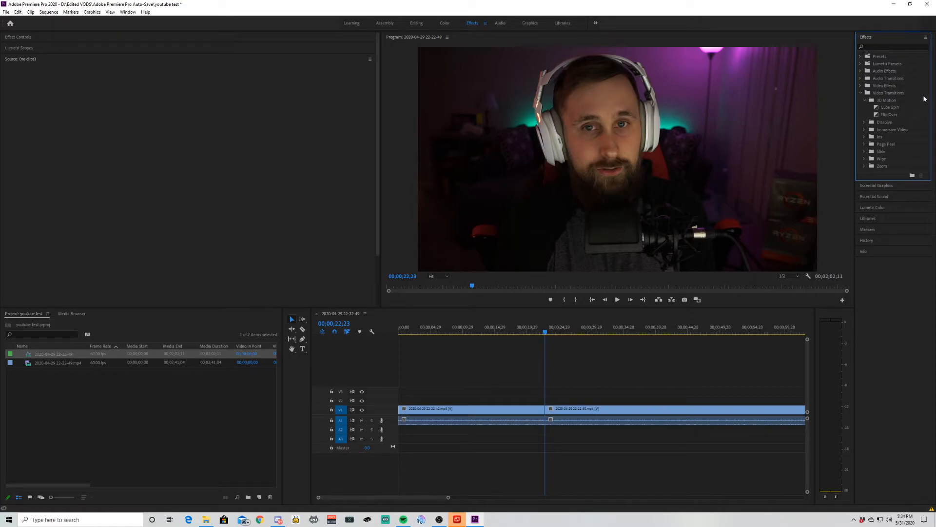
mouse_move(877, 108)
mouse_down()
mouse_move(785, 228)
mouse_move(867, 103)
mouse_move(878, 109)
mouse_move(826, 189)
mouse_move(669, 335)
mouse_move(547, 412)
mouse_up()
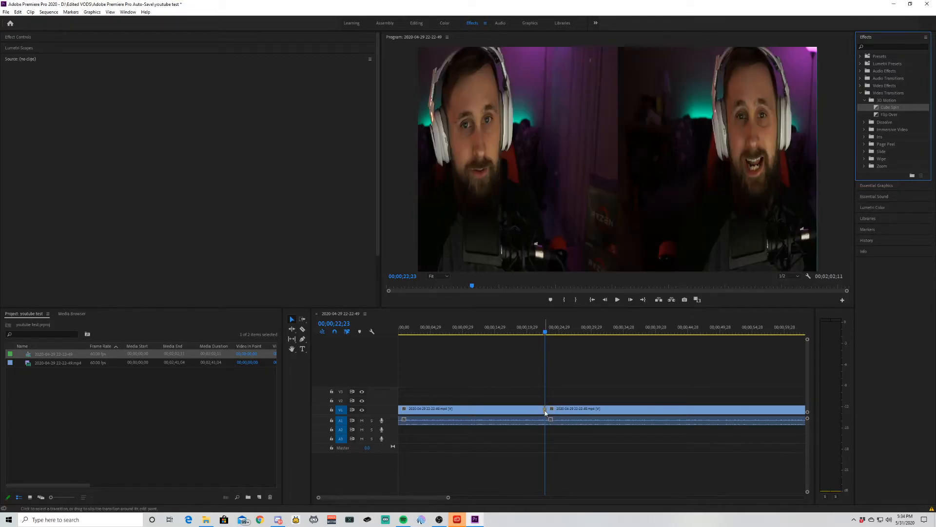
Play the sequence from just before the cut through the Cube Spin transition to preview it
click(546, 334)
drag(546, 334, 537, 334)
key(space)
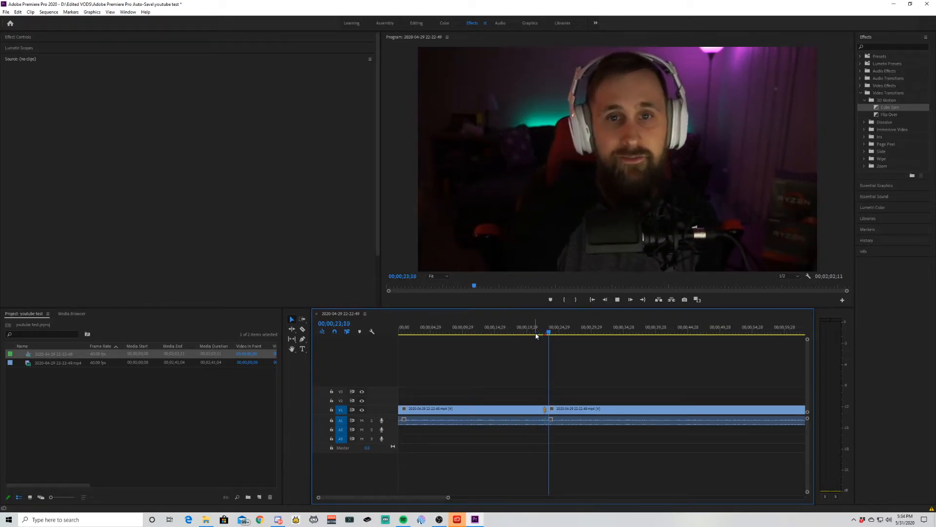
key(space)
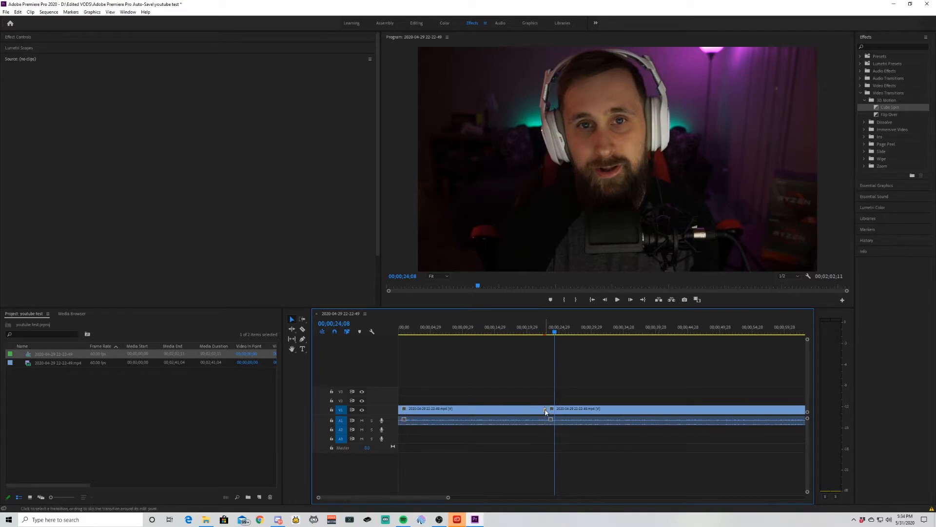
right_click(546, 411)
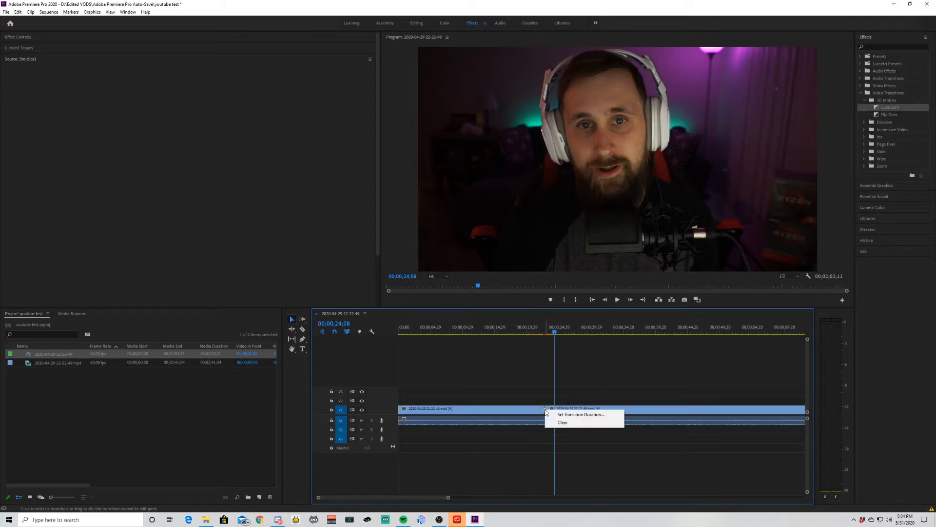
click(569, 416)
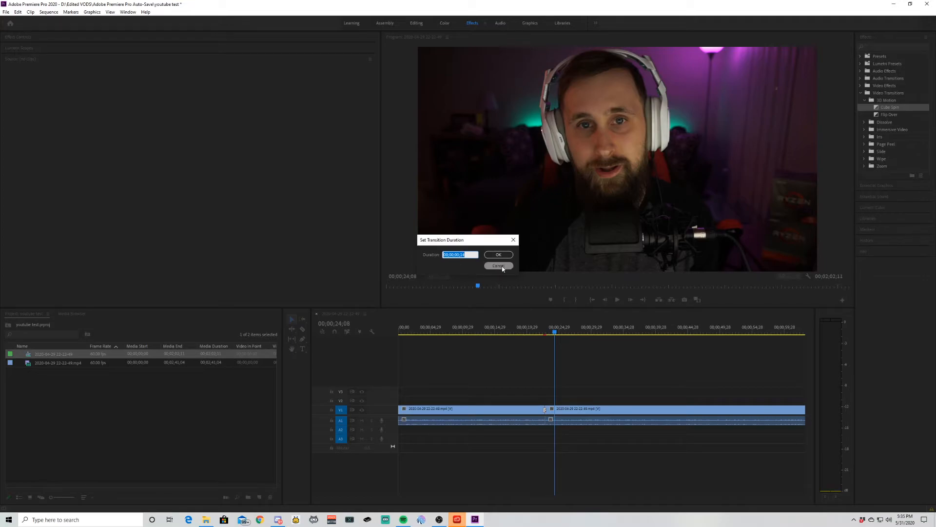
click(499, 266)
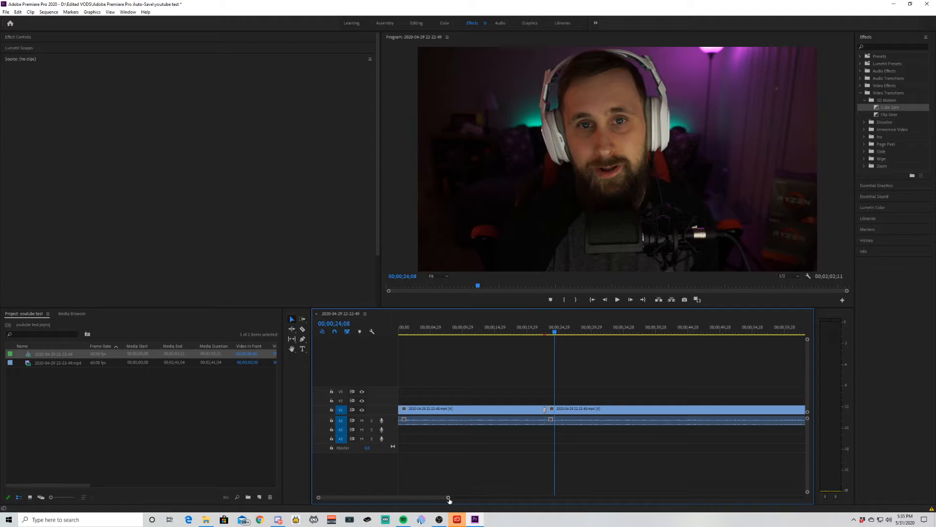
Check the Cube Spin transition's duration setting and shift the transition slightly later across the cut
drag(448, 498, 504, 496)
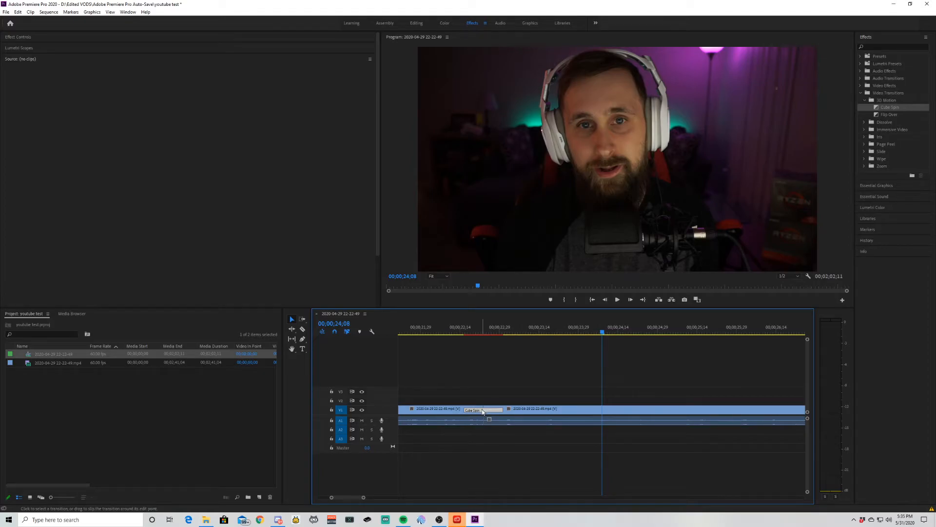
double_click(488, 411)
click(498, 255)
drag(485, 410, 493, 411)
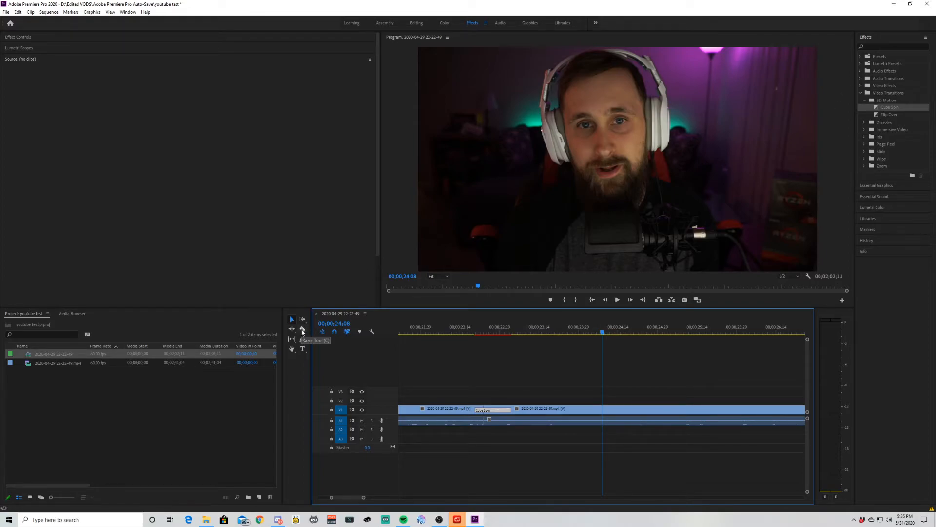
click(303, 330)
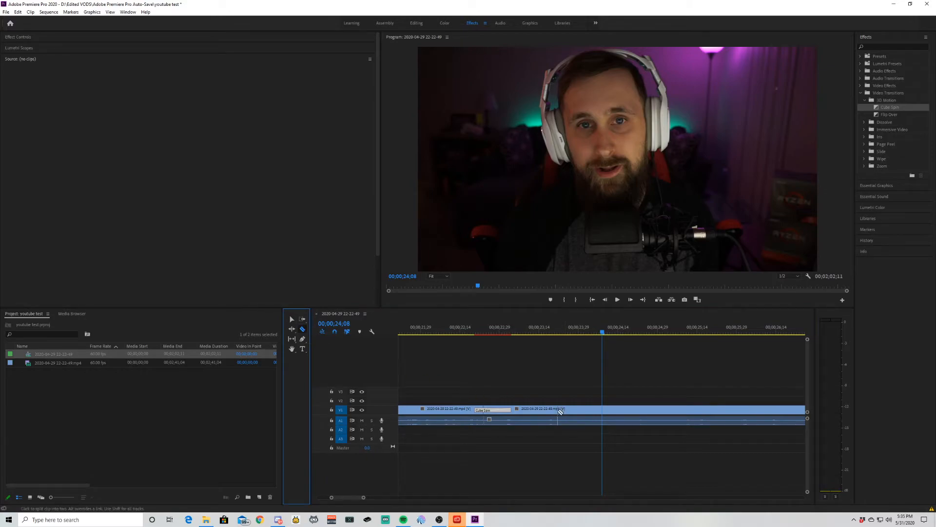
click(291, 320)
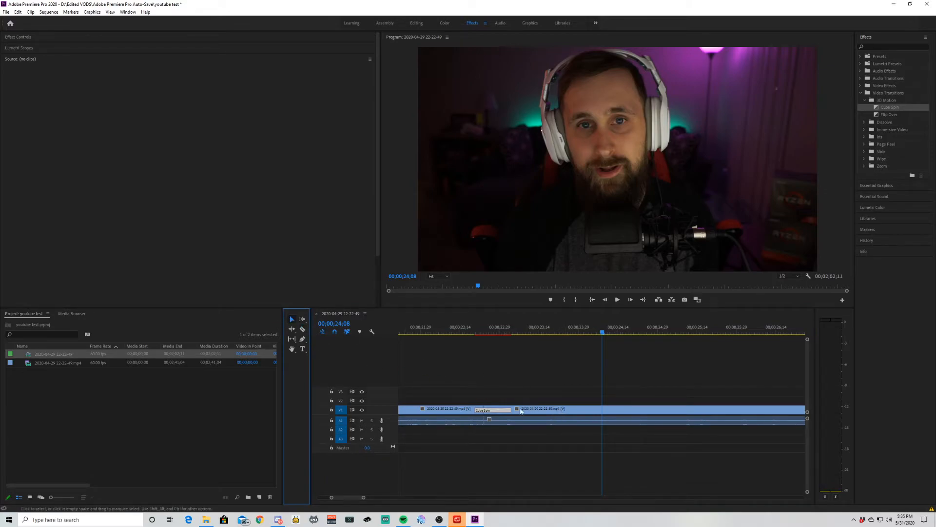
click(430, 409)
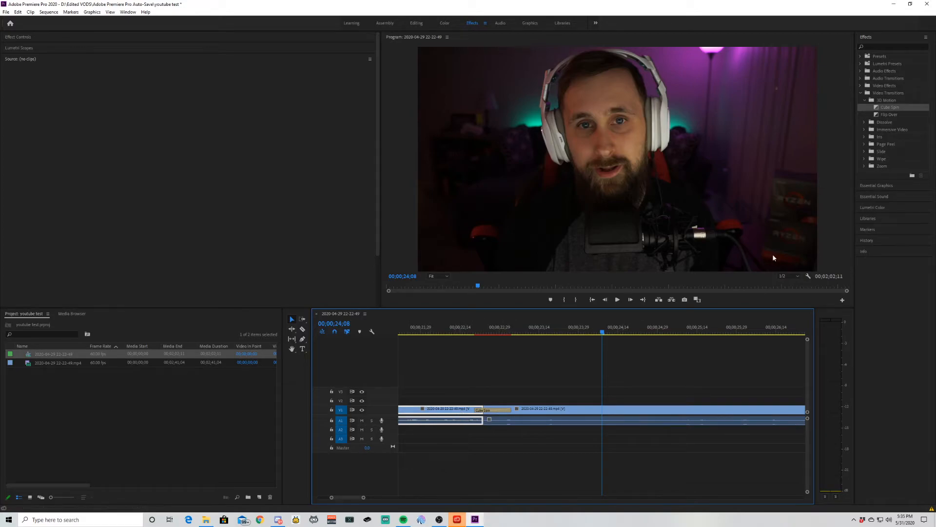
click(865, 100)
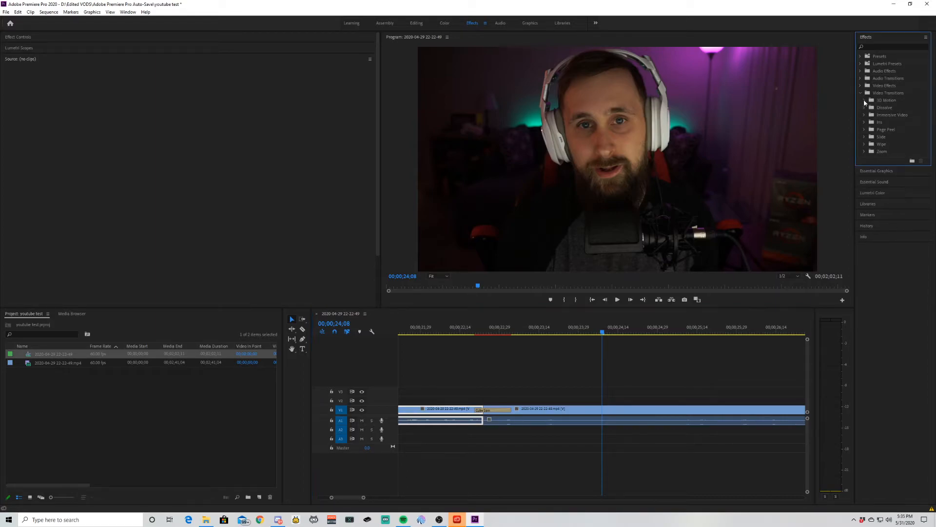